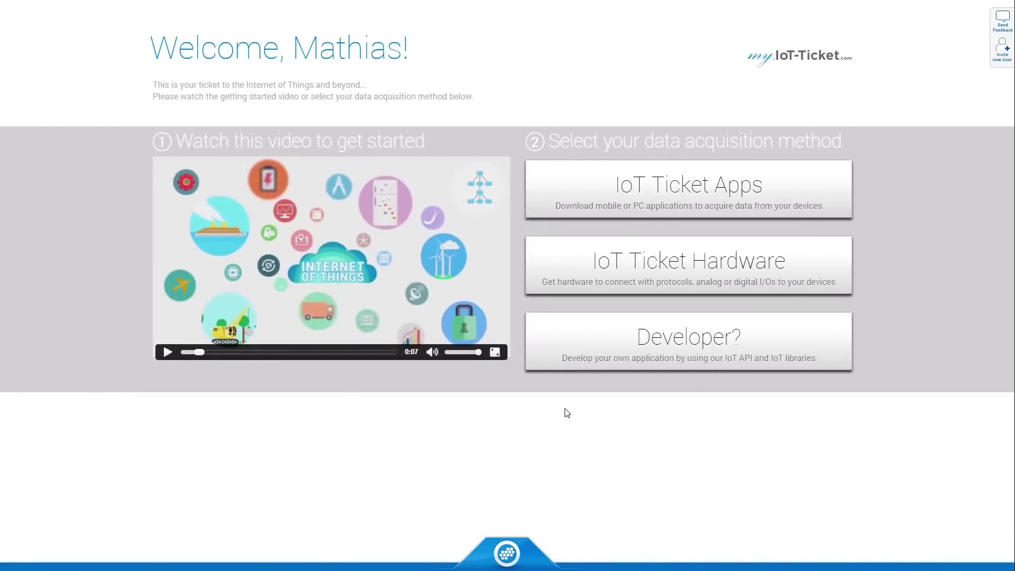
# Open the 'IoT Ticket Apps' card to list the downloadable Windows PC apps.
pyautogui.click(672, 193)
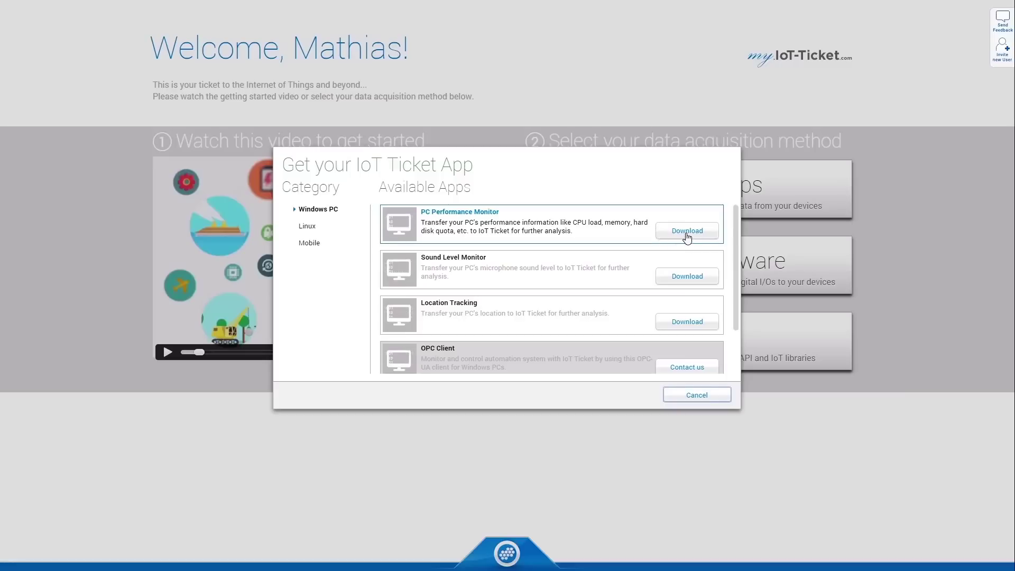
# Cancel the 'Get your IoT Ticket App' dialog without downloading any app.
pyautogui.click(696, 395)
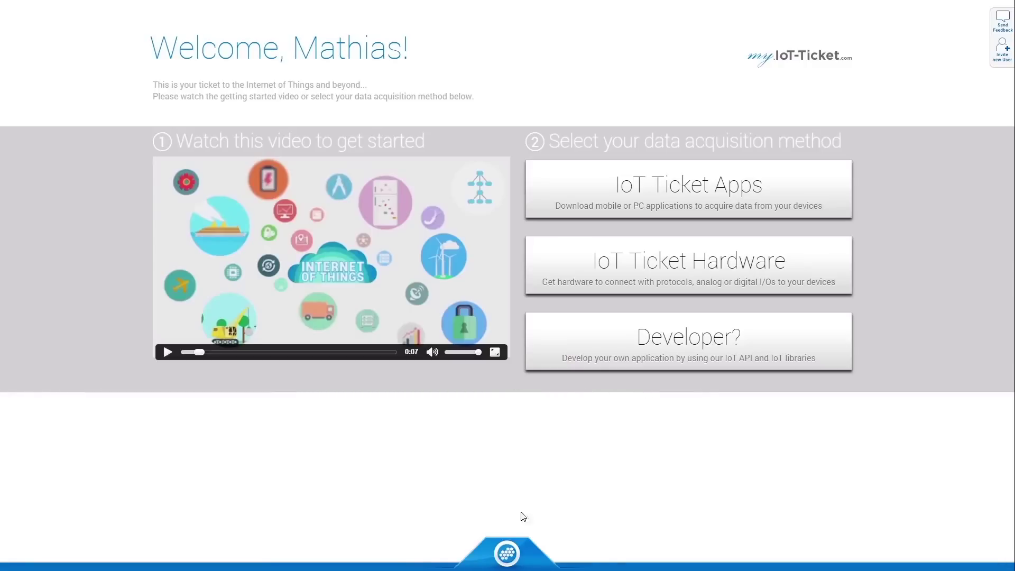
pyautogui.click(508, 553)
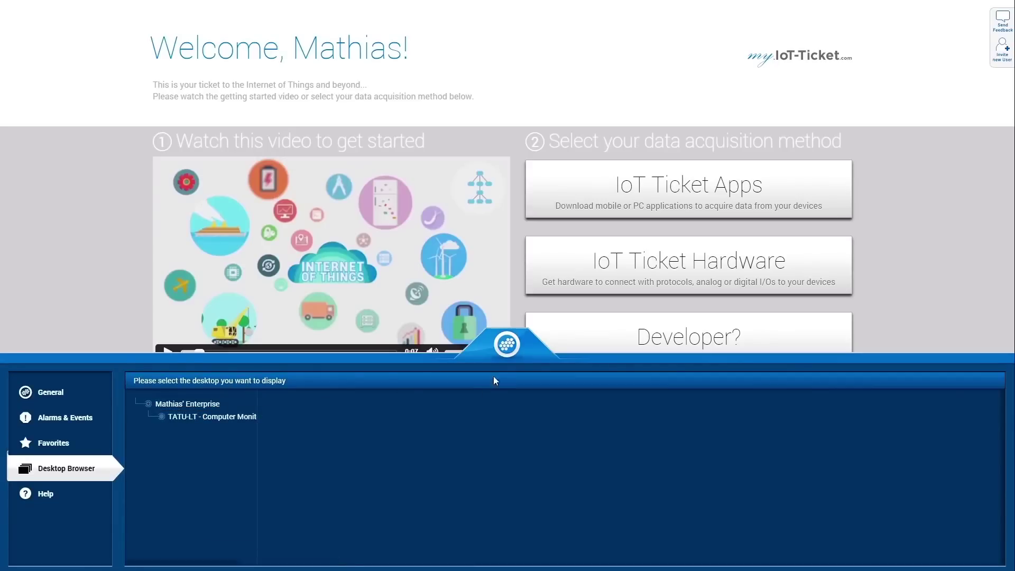
pyautogui.click(494, 352)
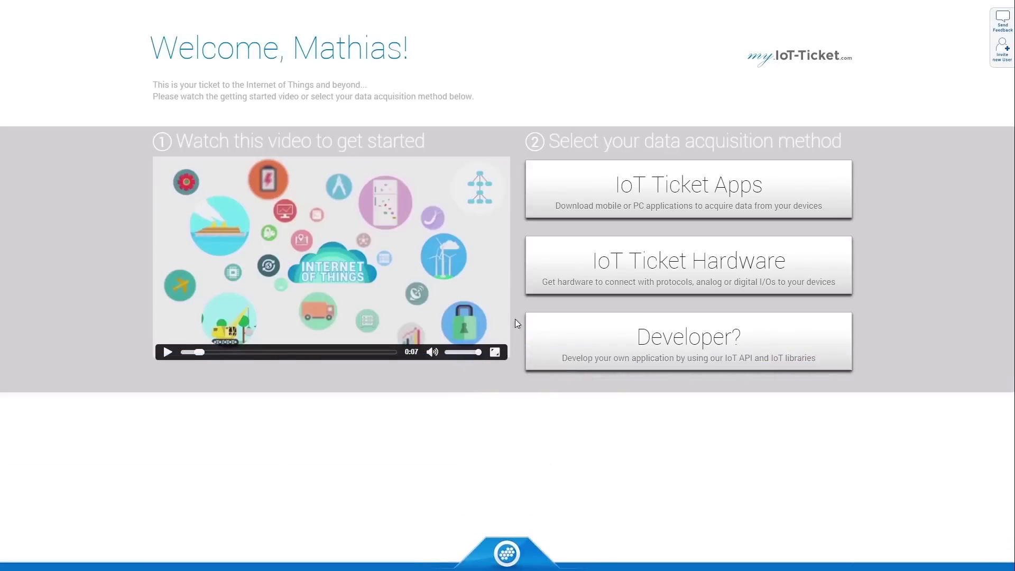
pyautogui.click(609, 267)
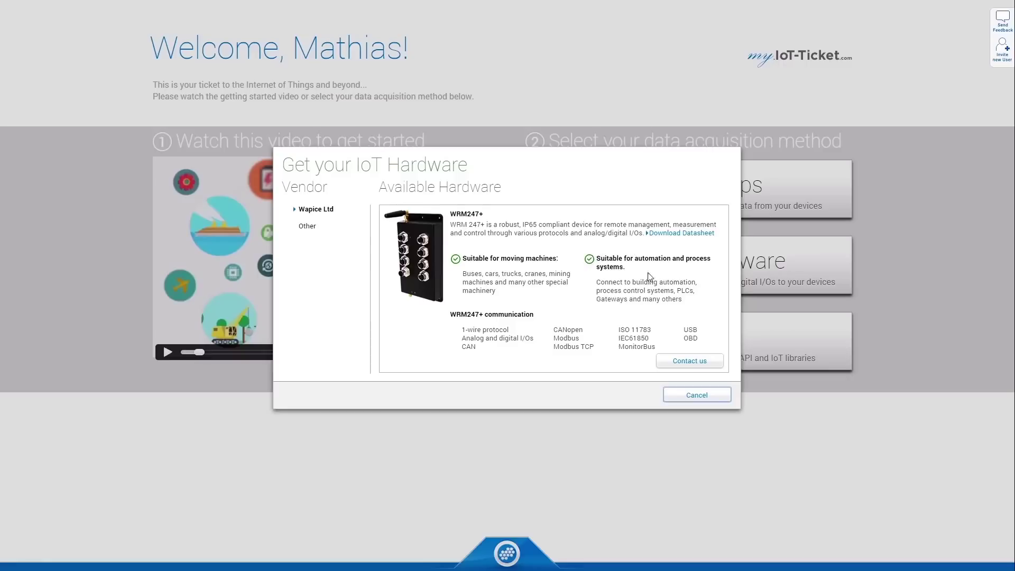
pyautogui.click(690, 395)
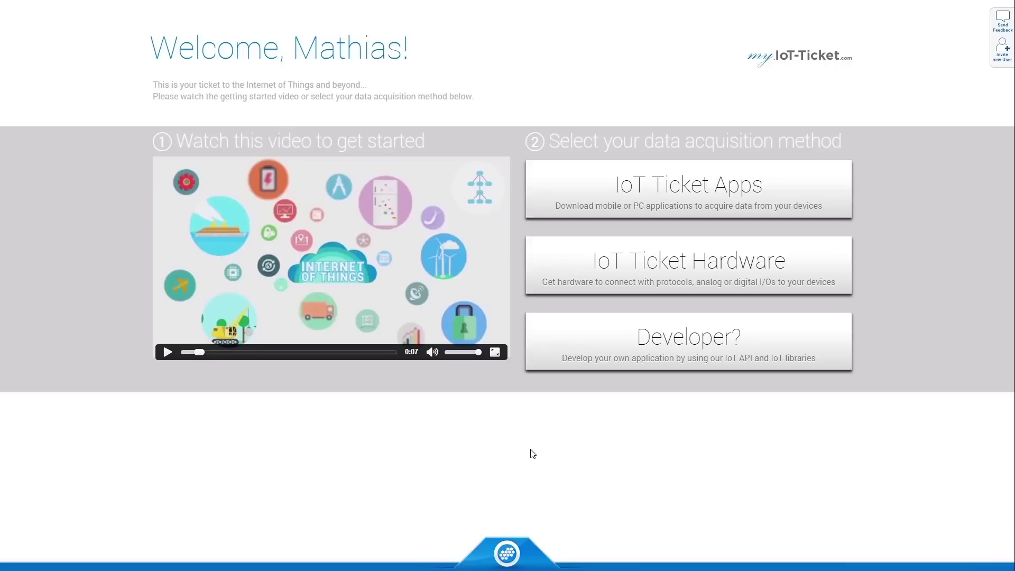
# Browse General, Alarms & Events and Favorites in the navigation panel, then show the Desktop Browser.
pyautogui.click(507, 553)
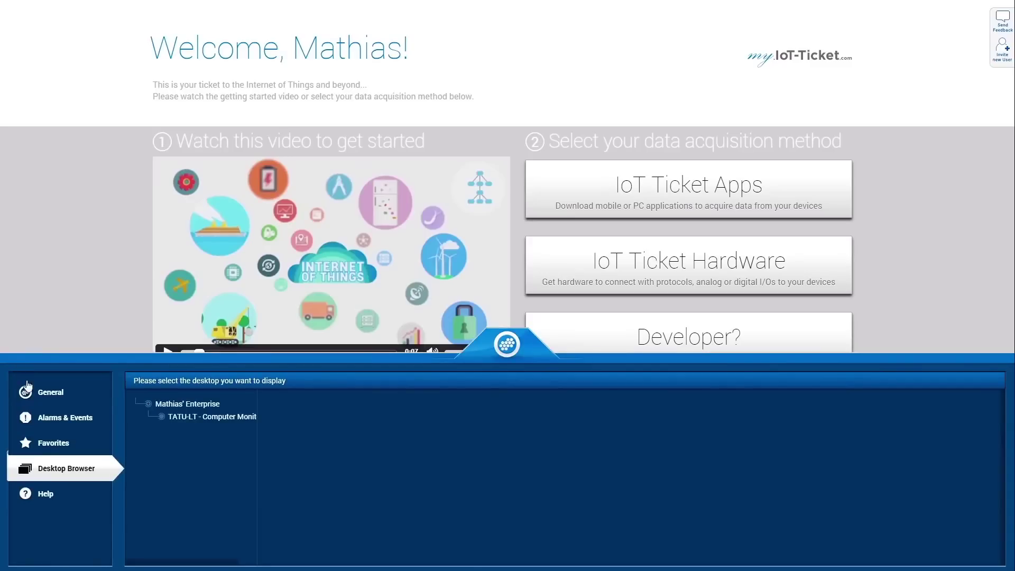
pyautogui.click(47, 392)
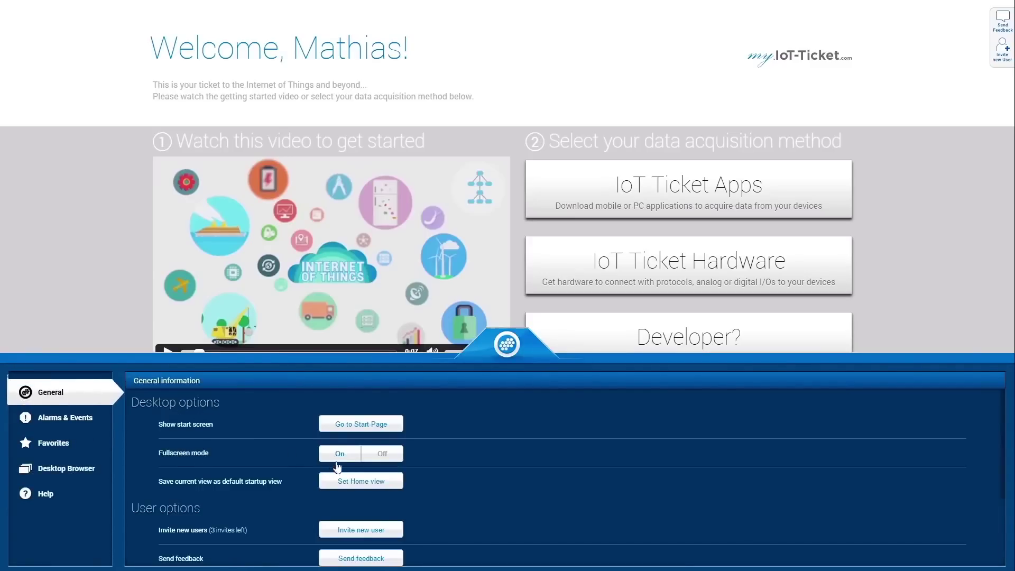
pyautogui.scroll(-2, 337, 500)
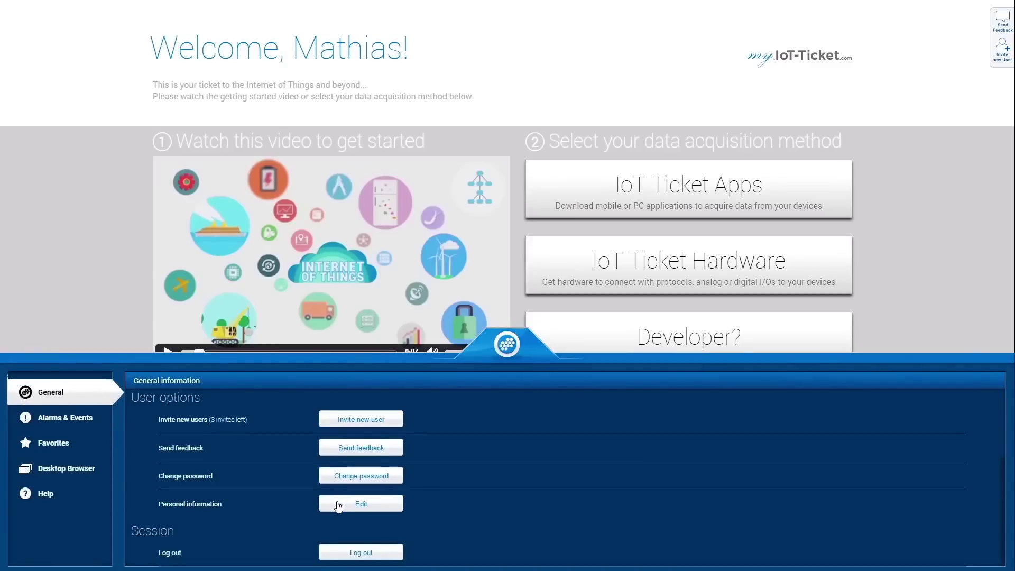
pyautogui.scroll(2, 333, 499)
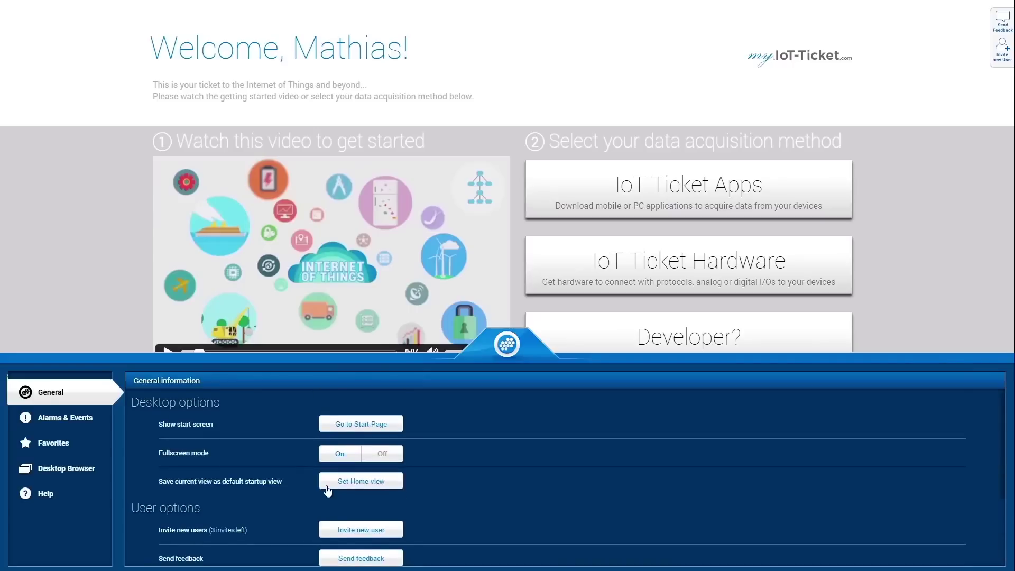
pyautogui.click(59, 417)
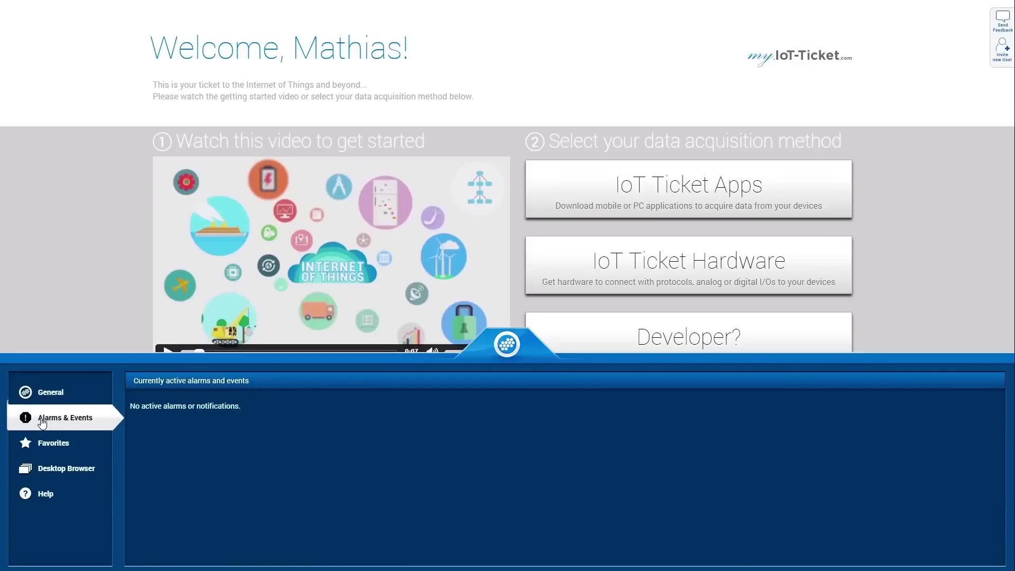
pyautogui.click(57, 447)
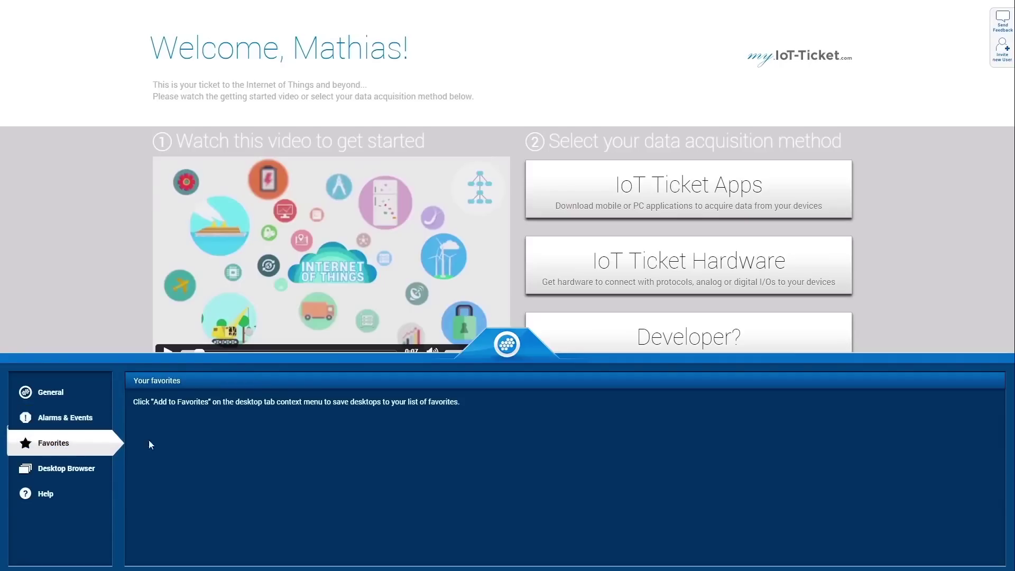
pyautogui.click(65, 471)
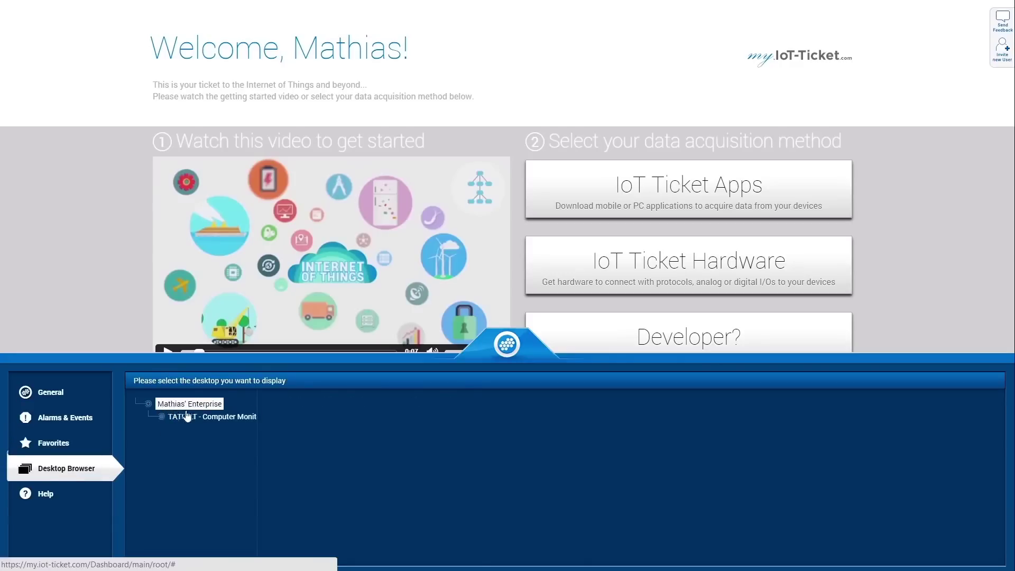
# Add the TATU-LT - Computer Monitoring desktop to Favorites.
pyautogui.click(218, 420)
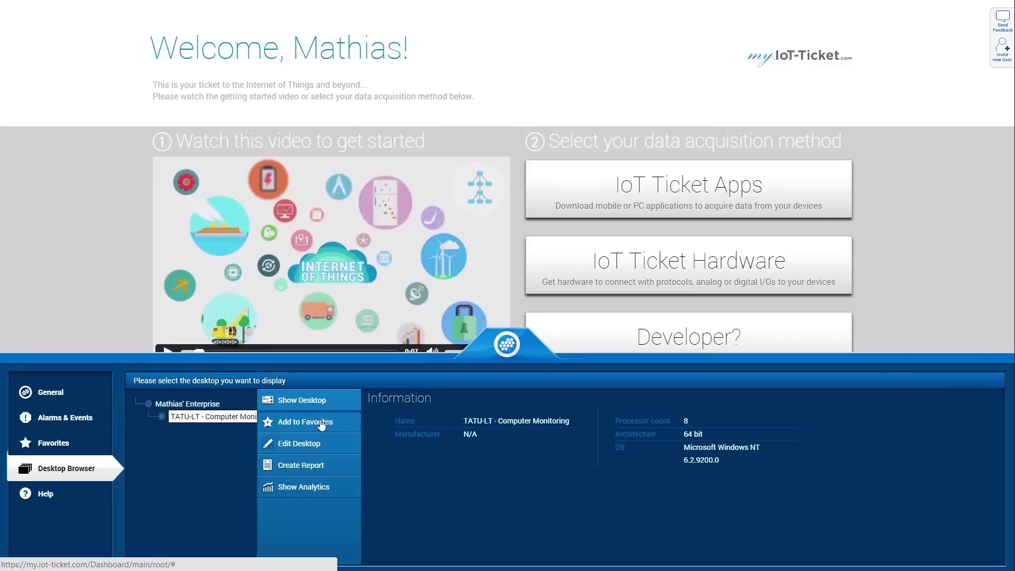
pyautogui.click(311, 425)
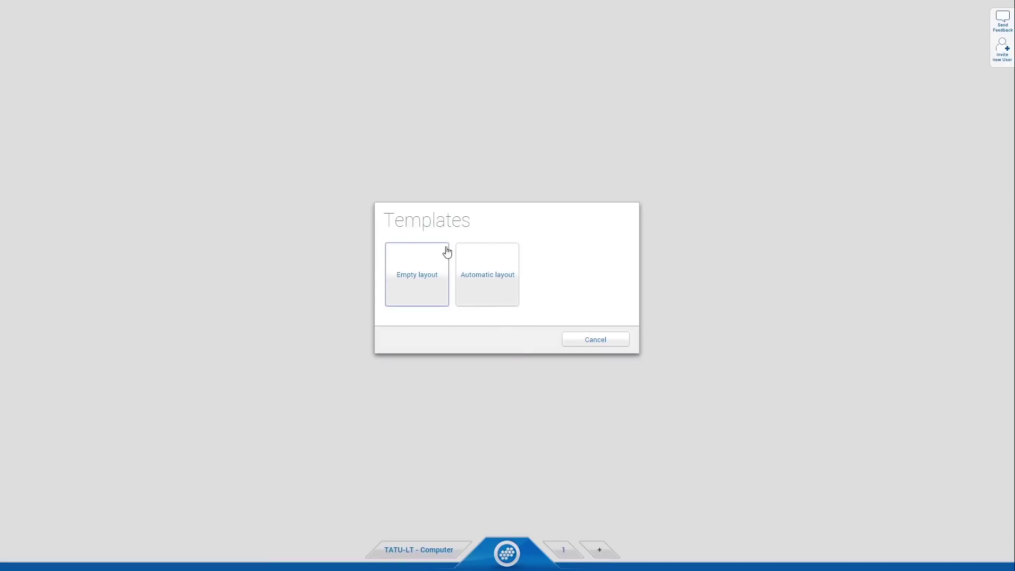
# Create a new page using the Automatic layout and start editing it.
pyautogui.click(476, 276)
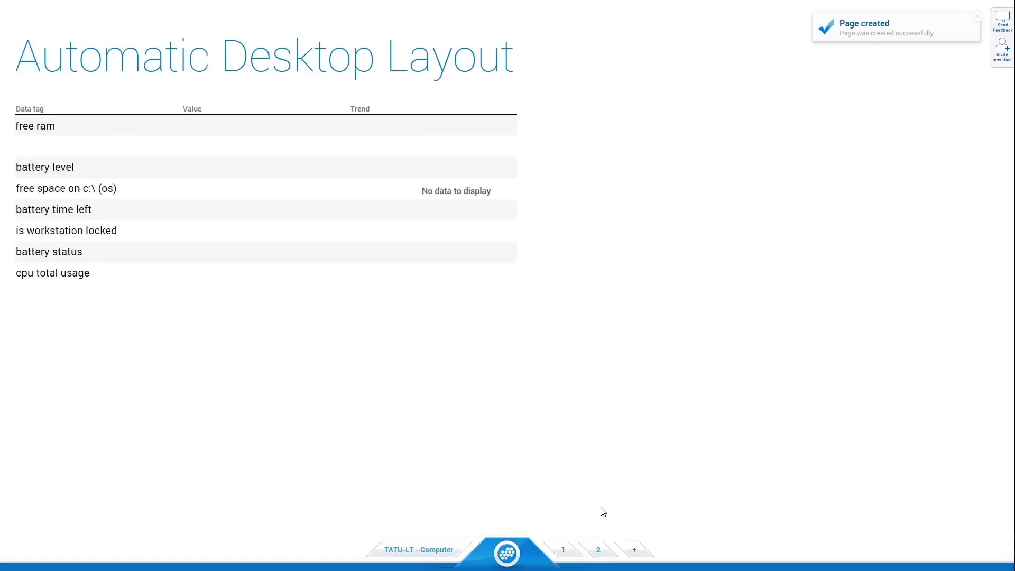
pyautogui.moveTo(600, 542)
pyautogui.click(587, 519)
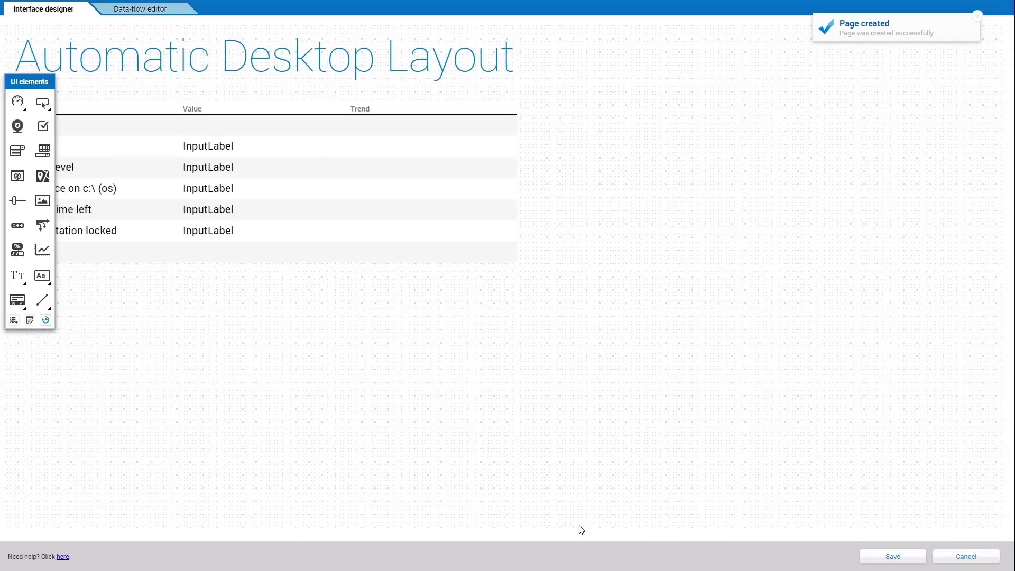
# Place an enlarged map beside the table, a second gauge, and a chart below the gauges.
pyautogui.moveTo(27, 82); pyautogui.dragTo(754, 171)
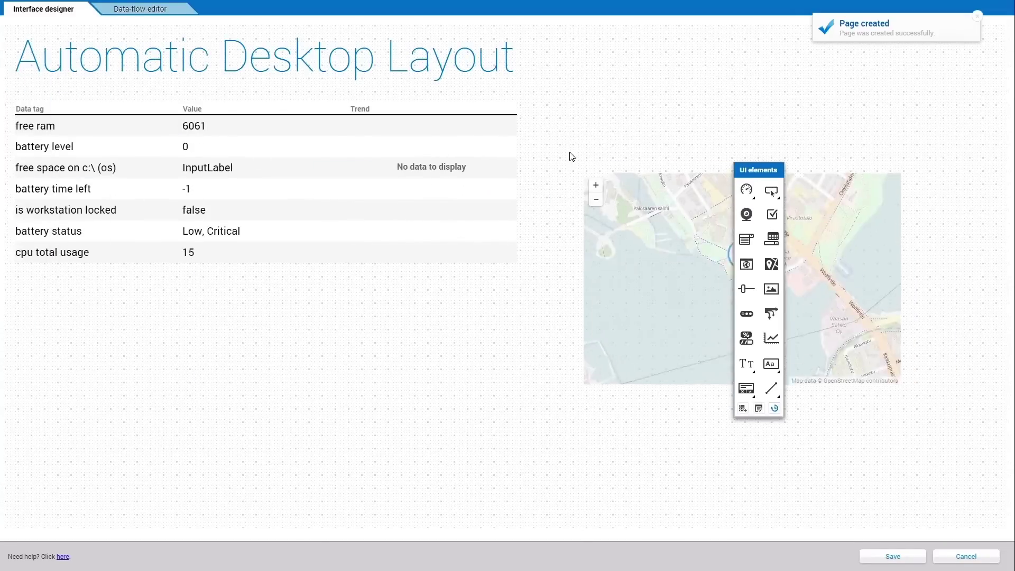
pyautogui.moveTo(571, 156); pyautogui.dragTo(534, 106)
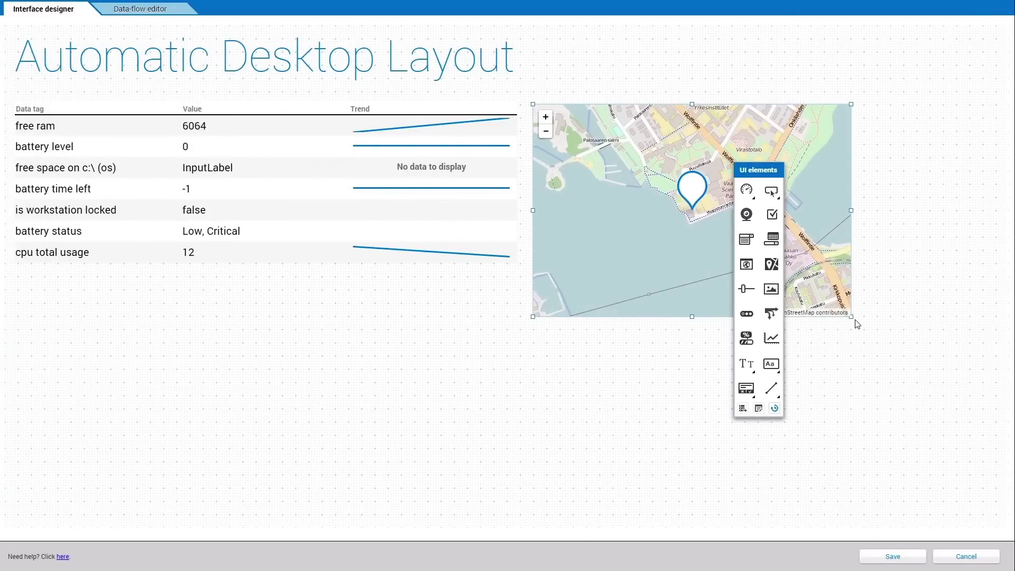
pyautogui.moveTo(852, 318); pyautogui.dragTo(986, 494)
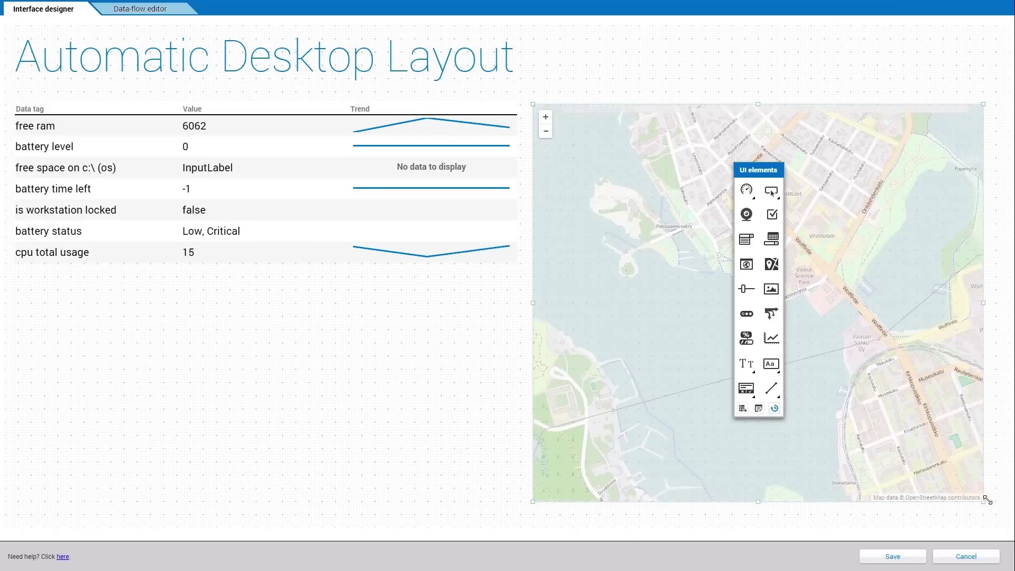
pyautogui.moveTo(760, 175)
pyautogui.mouseDown()
pyautogui.moveTo(547, 158)
pyautogui.moveTo(11, 267)
pyautogui.mouseUp()
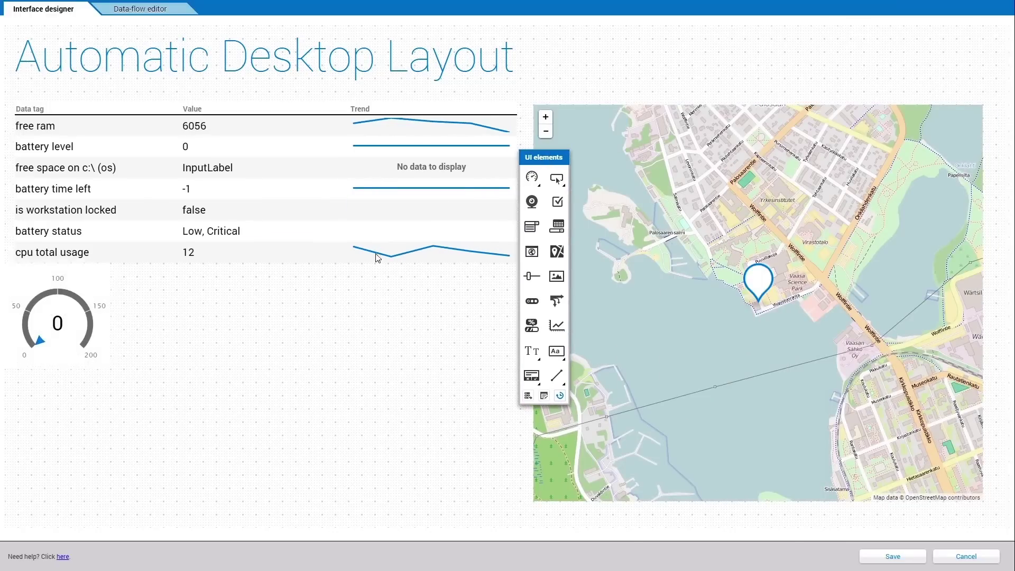
pyautogui.moveTo(534, 177); pyautogui.dragTo(118, 267)
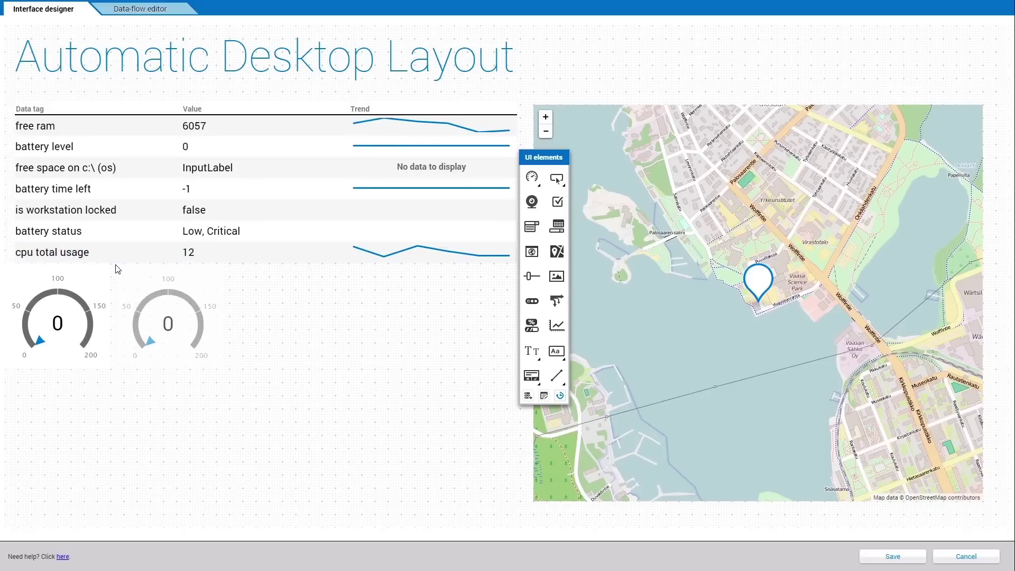
pyautogui.moveTo(555, 306); pyautogui.dragTo(16, 376)
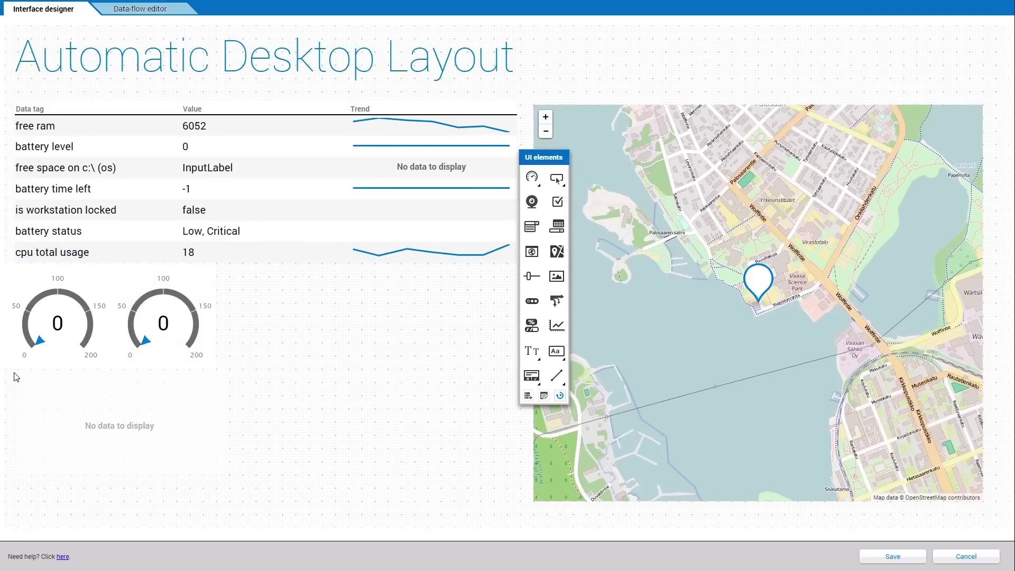
# Link the cpu total usage tag to the chart and both gauges, and enlarge the chart.
pyautogui.click(529, 397)
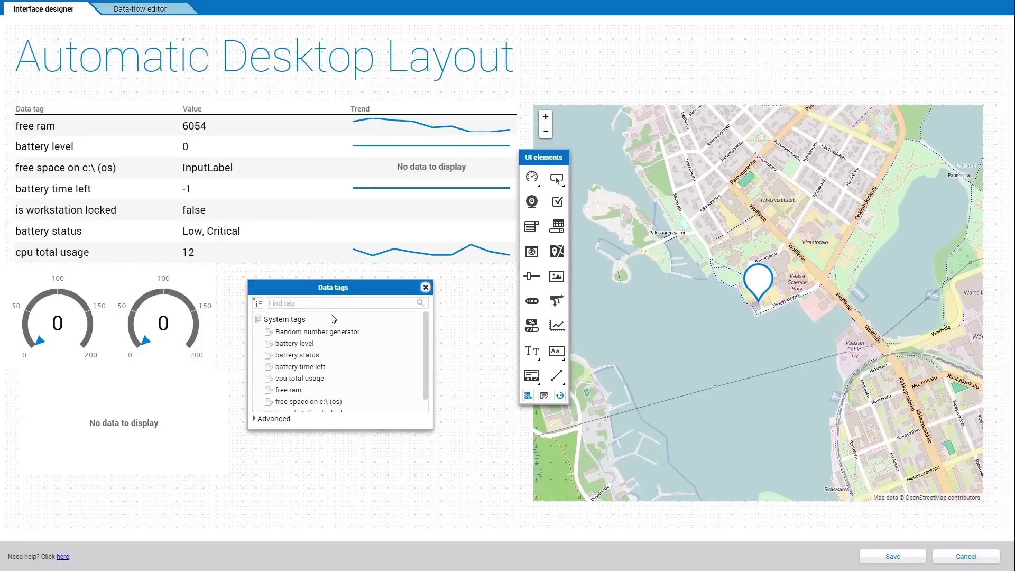
pyautogui.moveTo(337, 289); pyautogui.dragTo(341, 155)
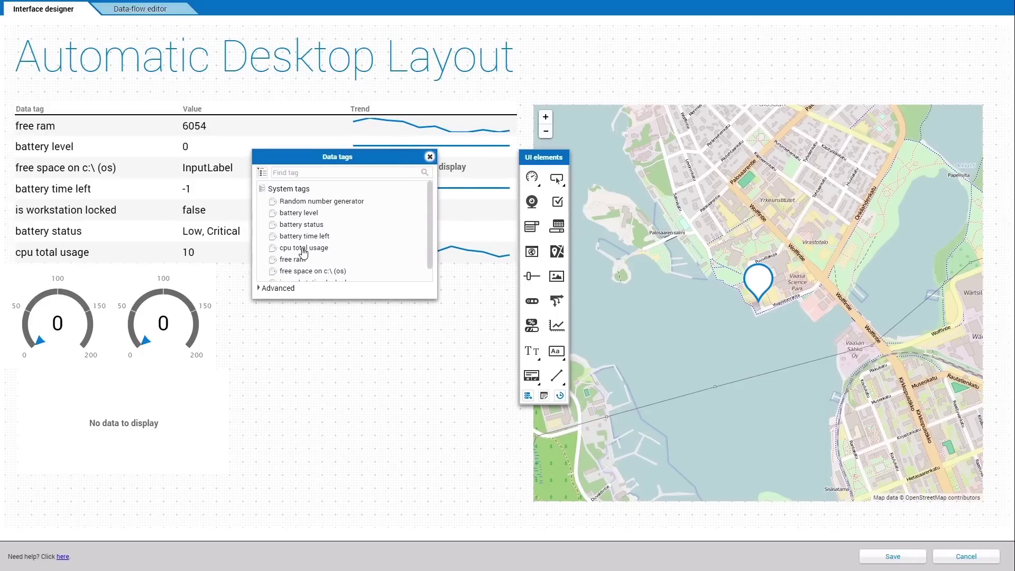
pyautogui.moveTo(304, 248); pyautogui.dragTo(28, 376)
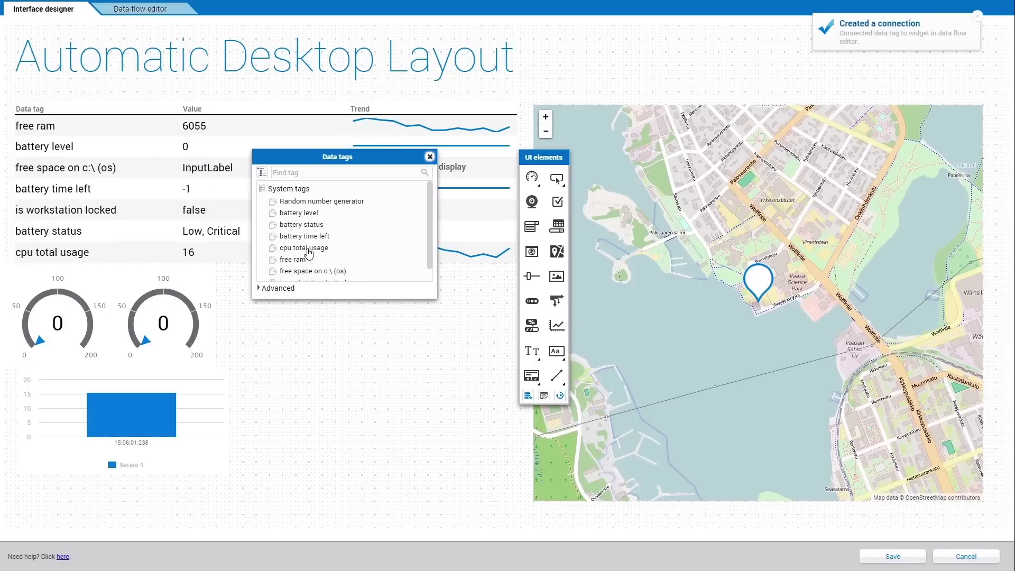
pyautogui.moveTo(307, 250); pyautogui.dragTo(7, 272)
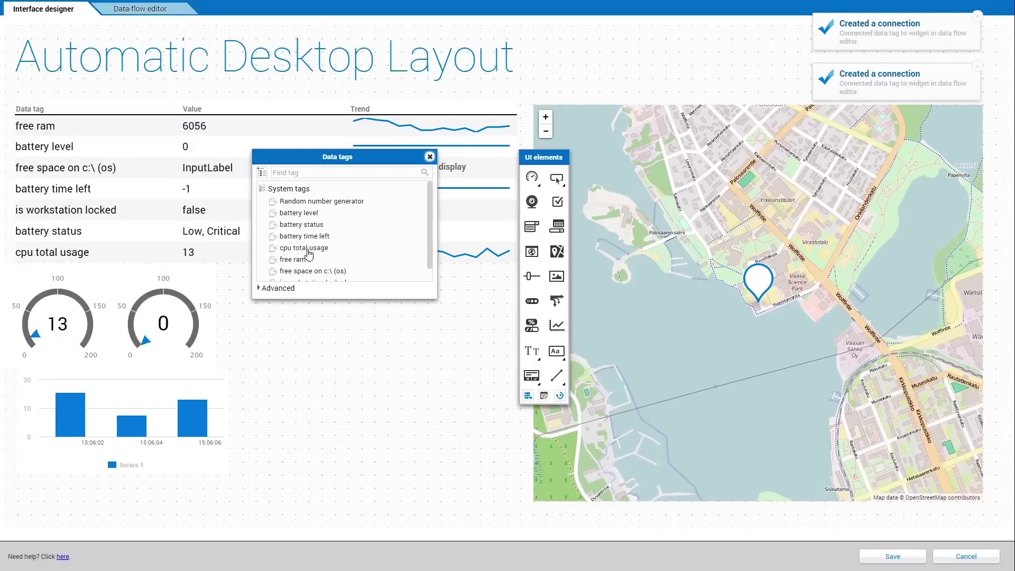
pyautogui.moveTo(309, 255); pyautogui.dragTo(136, 282)
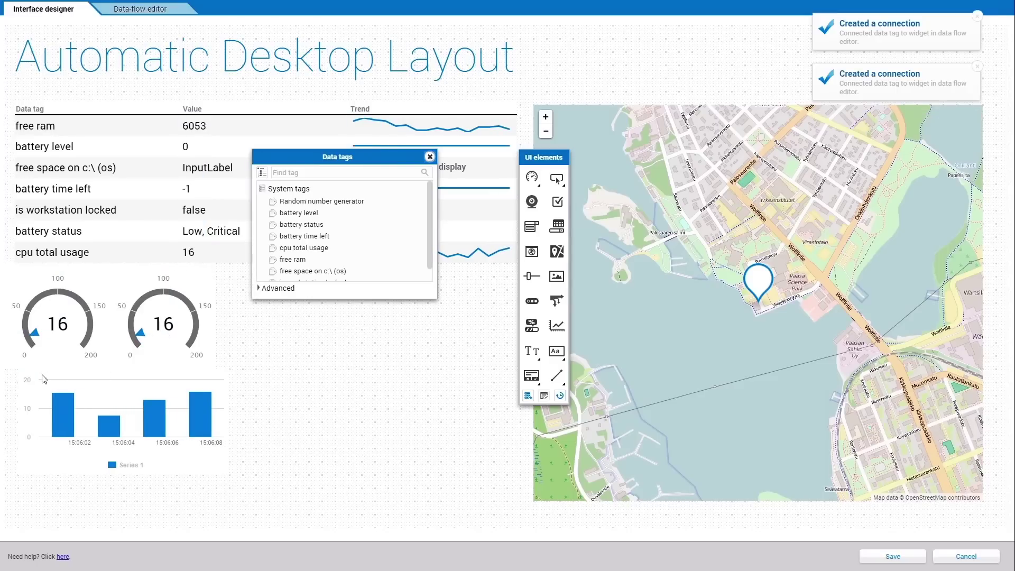
pyautogui.click(219, 446)
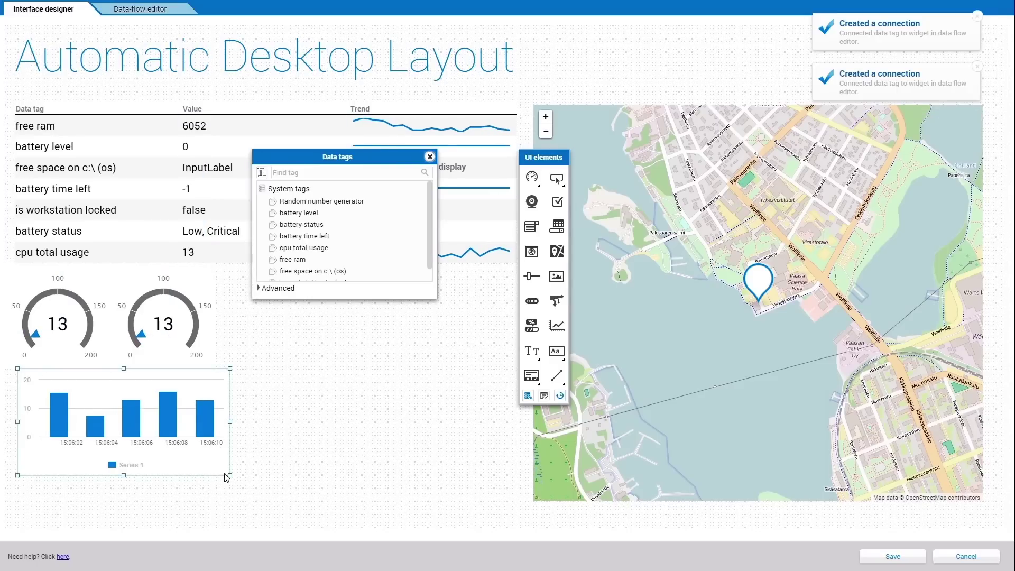
pyautogui.moveTo(234, 481); pyautogui.dragTo(453, 525)
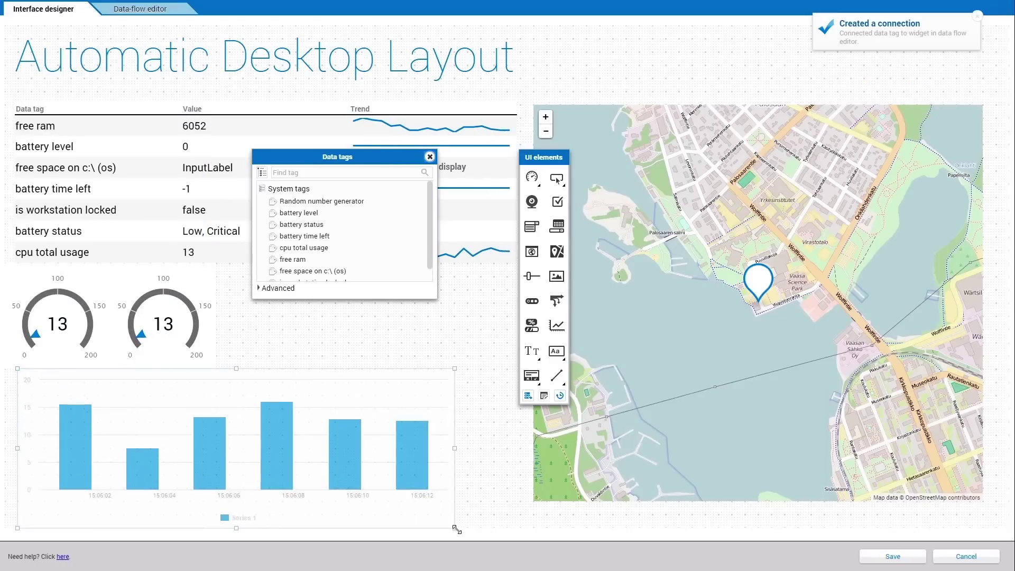
pyautogui.click(429, 156)
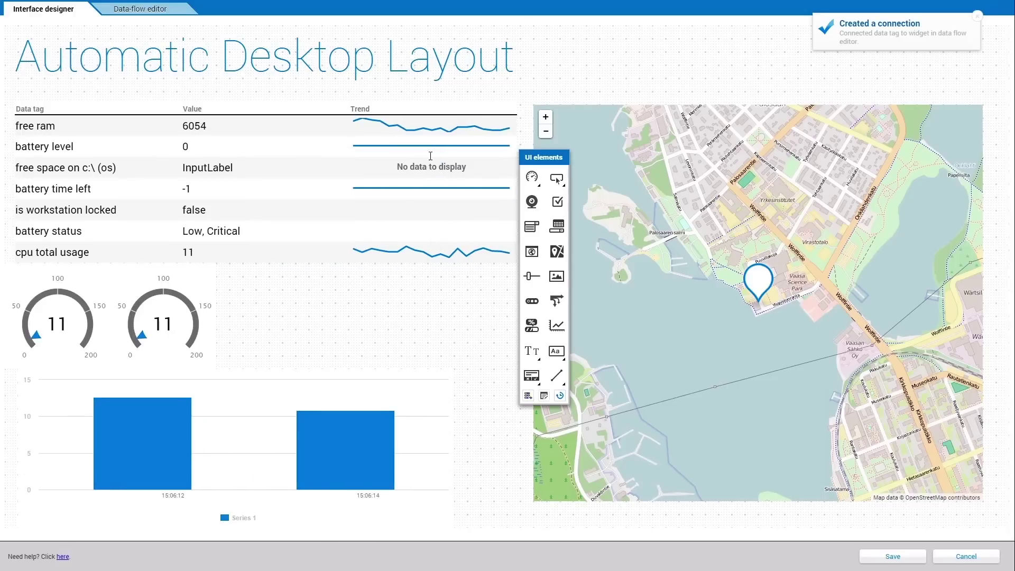
# Change the chart's series type from bar to line.
pyautogui.doubleClick(240, 402)
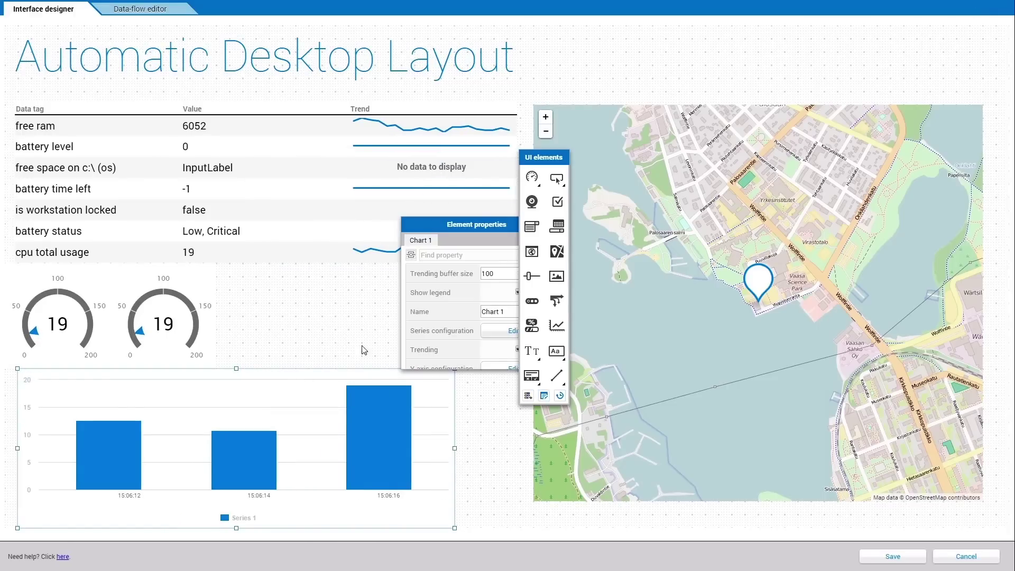
pyautogui.moveTo(464, 228); pyautogui.dragTo(346, 212)
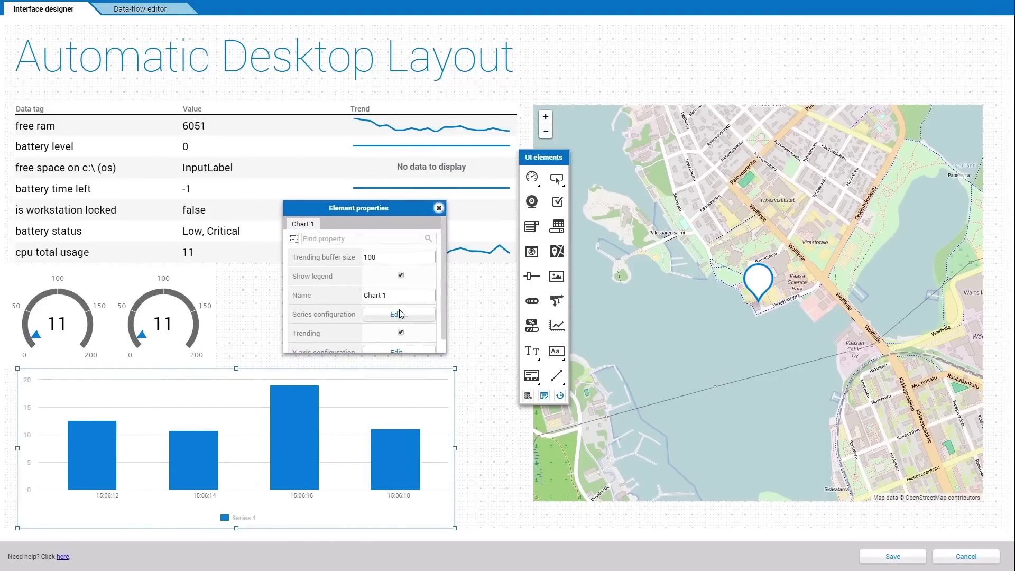
pyautogui.click(398, 316)
pyautogui.click(502, 275)
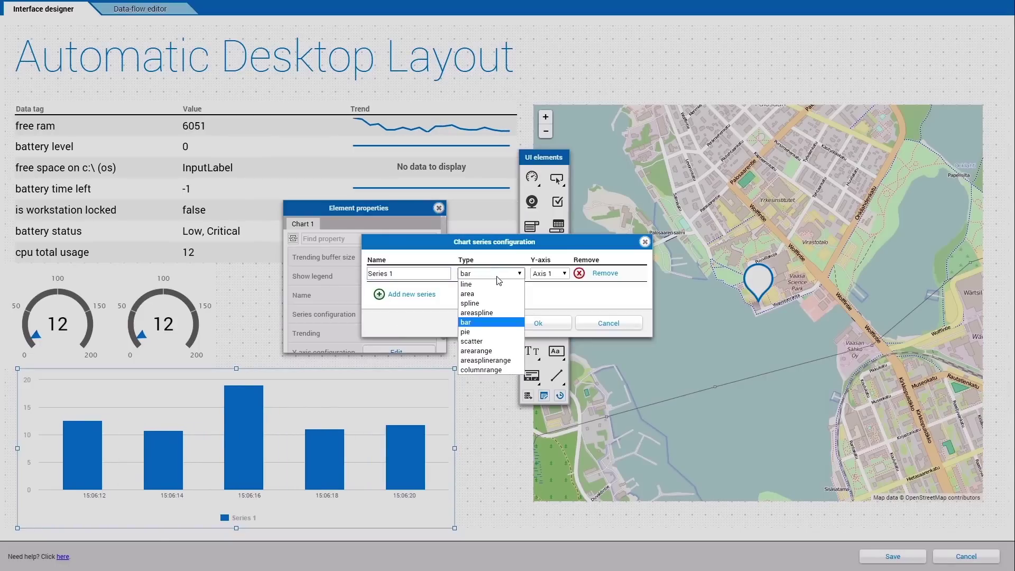
pyautogui.click(490, 289)
pyautogui.click(537, 323)
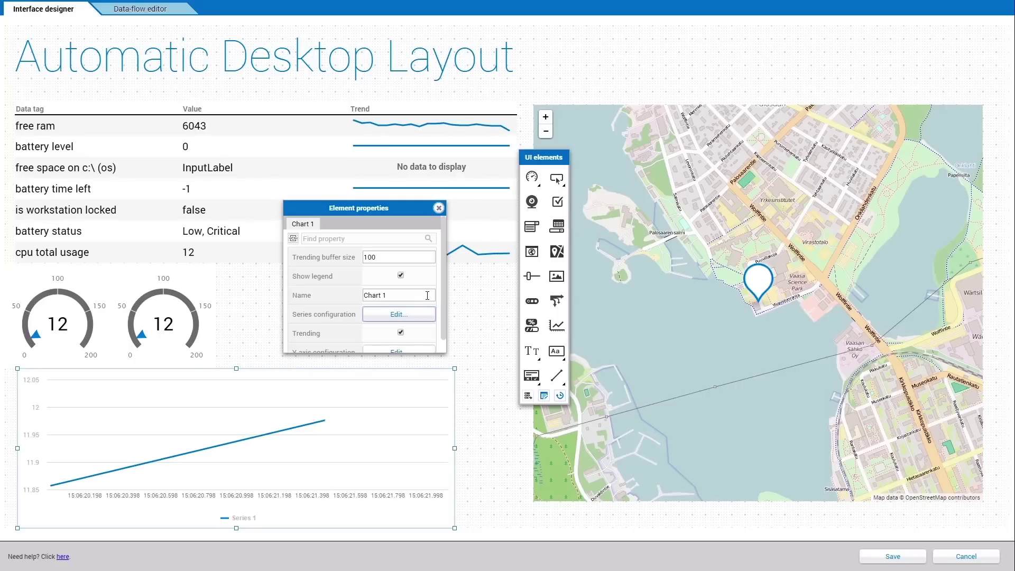
pyautogui.click(438, 208)
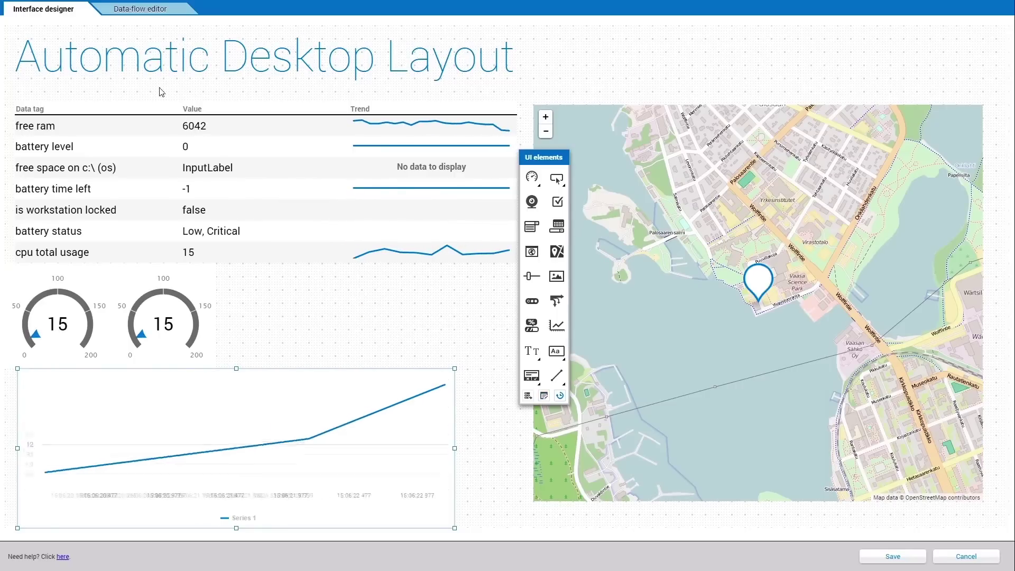
# In the Data-flow editor, add a cpu total usage node and a Logarithm block.
pyautogui.click(147, 12)
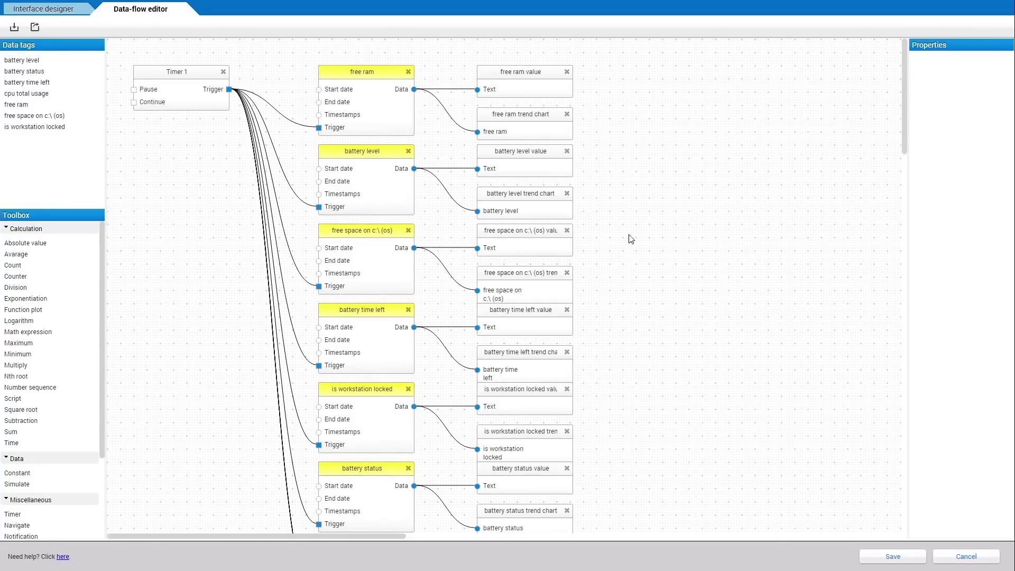
pyautogui.moveTo(23, 108); pyautogui.dragTo(485, 152)
pyautogui.moveTo(608, 105); pyautogui.dragTo(611, 101)
pyautogui.moveTo(12, 323); pyautogui.dragTo(765, 136)
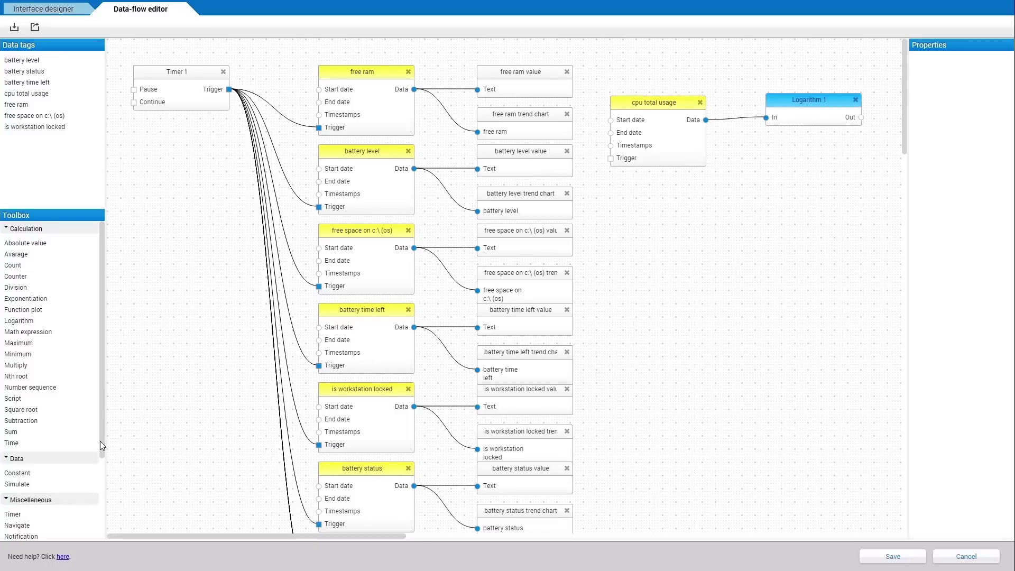
# Add a Notification 1 node below the Logarithm block and save the desktop.
pyautogui.scroll(-3, 103, 442)
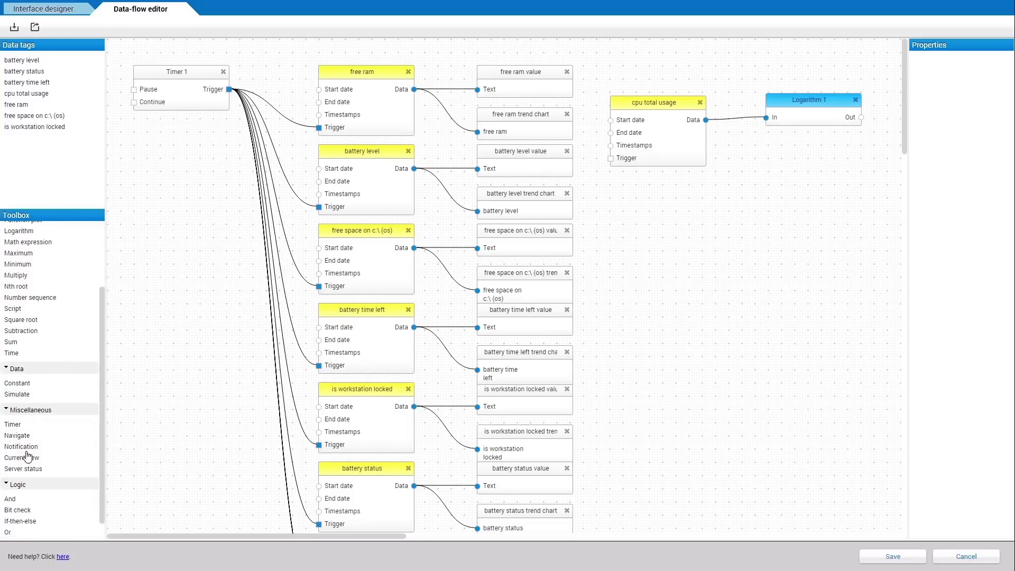
pyautogui.moveTo(28, 456); pyautogui.dragTo(777, 268)
pyautogui.moveTo(781, 191); pyautogui.dragTo(802, 190)
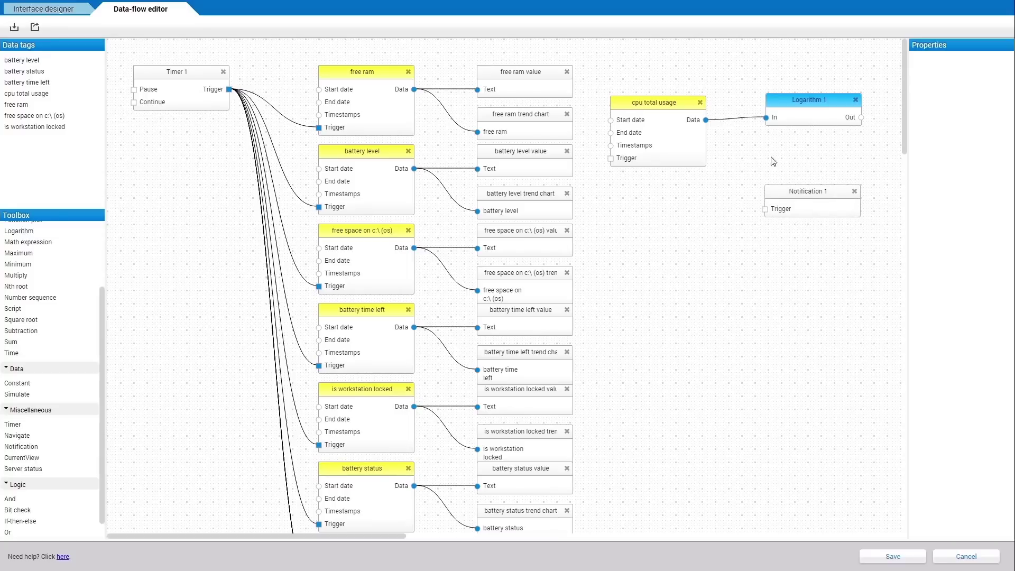
pyautogui.click(793, 201)
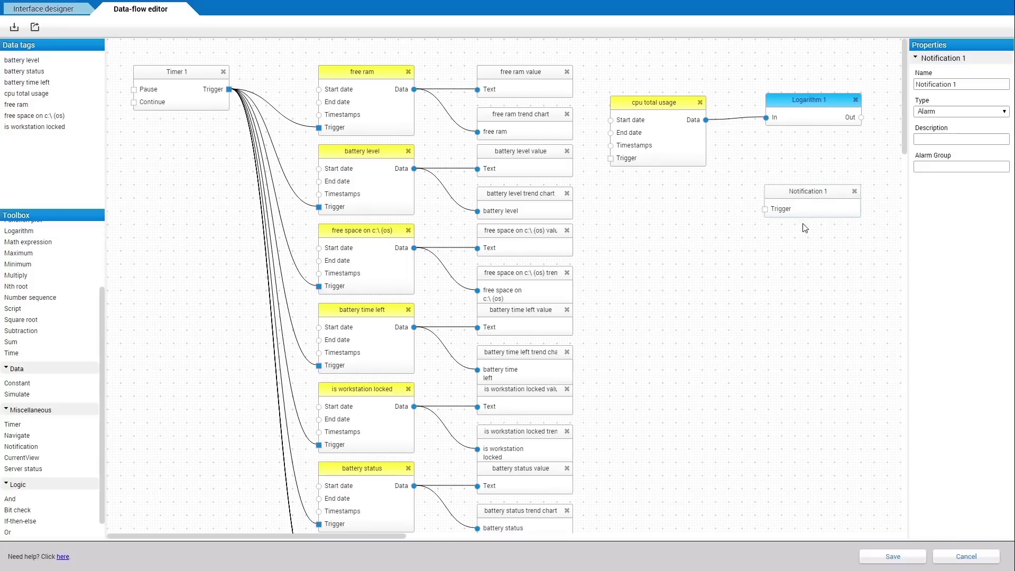
pyautogui.click(889, 557)
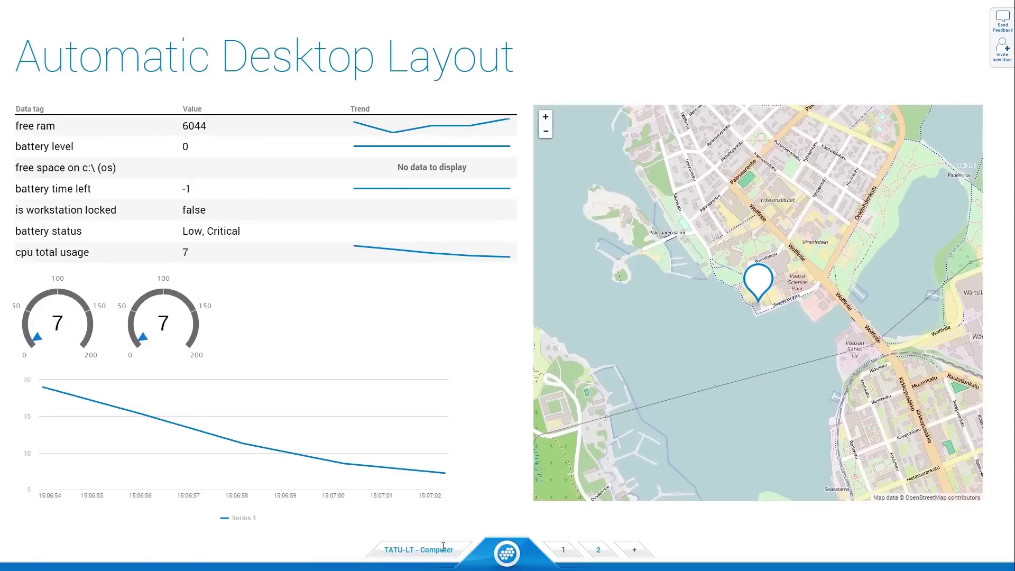
pyautogui.click(635, 551)
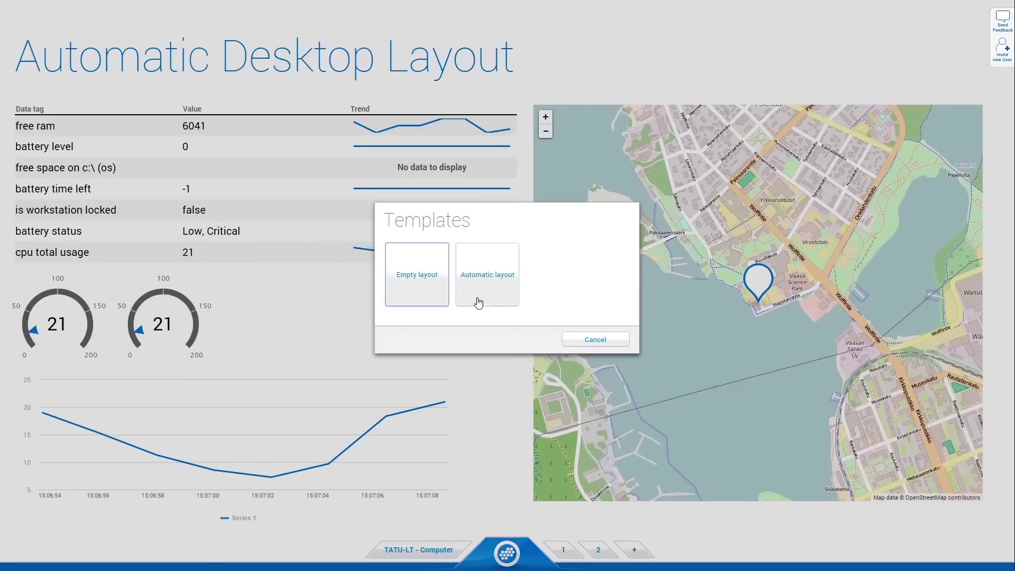
pyautogui.click(585, 340)
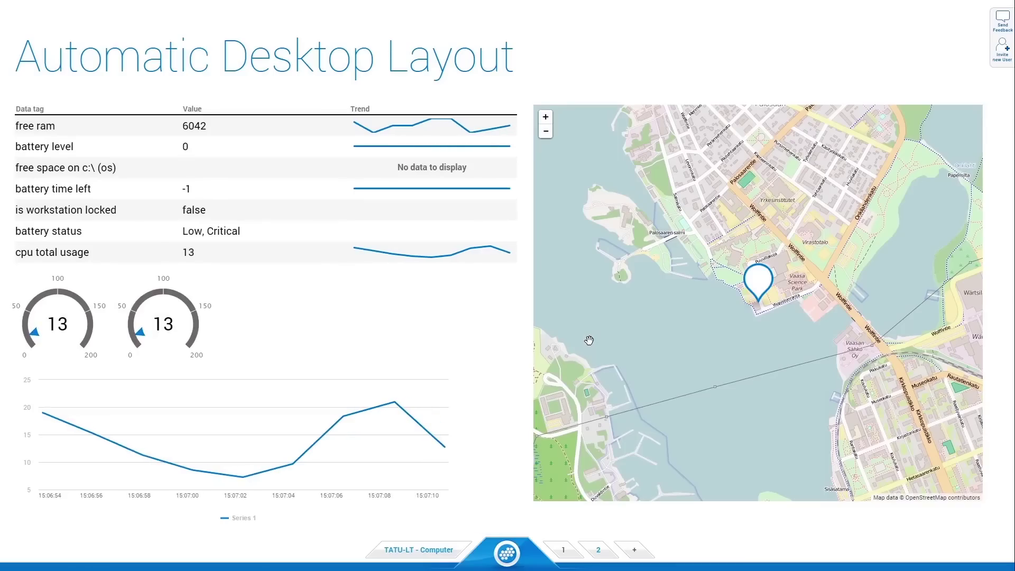